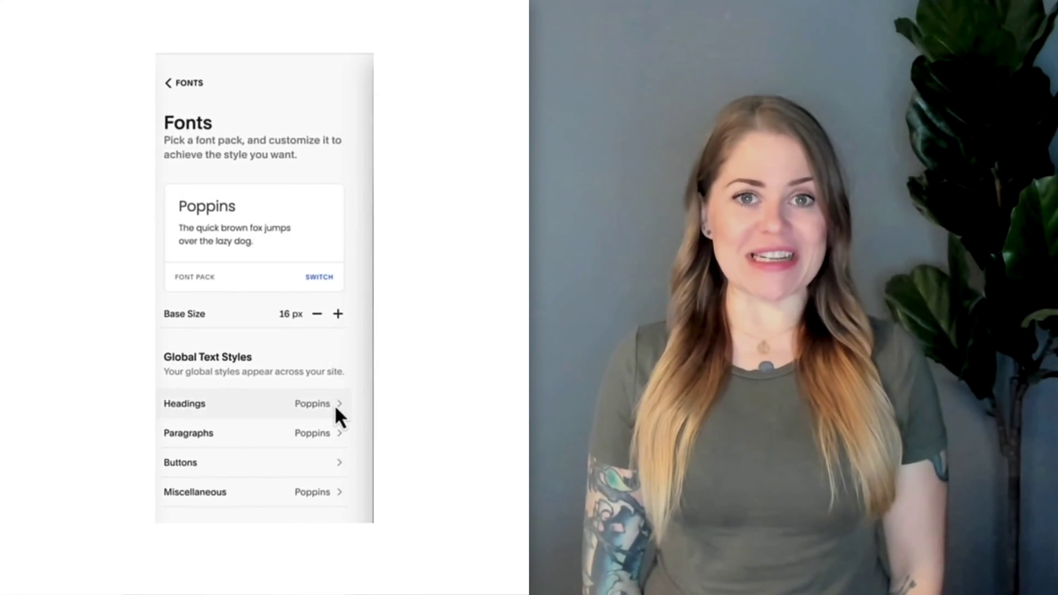
# Step: Open Browse All Fonts from the heading Family setting and scroll through the full font list
pyautogui.click(336, 406)
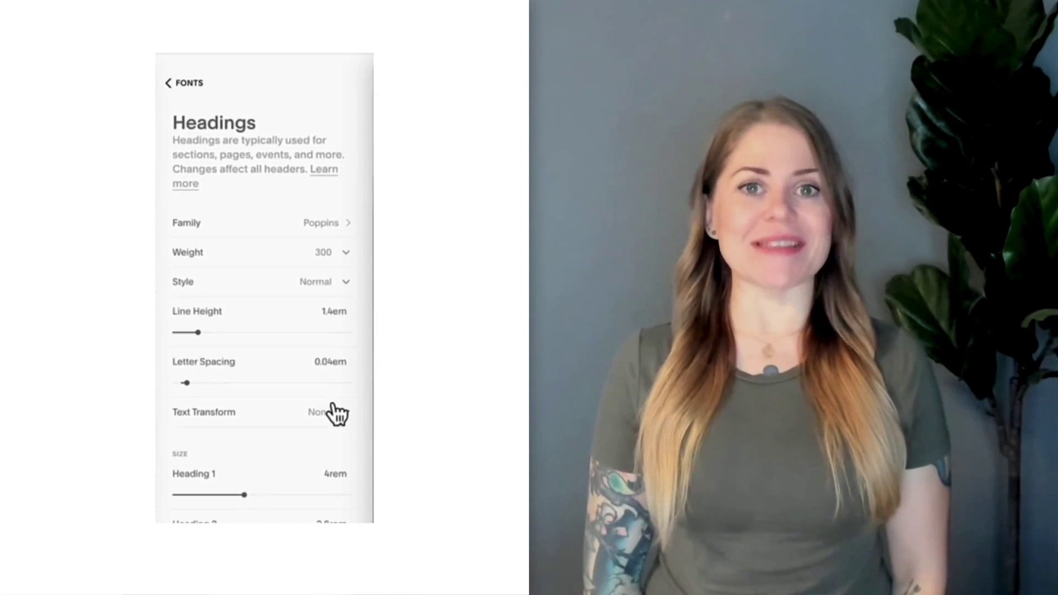
pyautogui.click(332, 226)
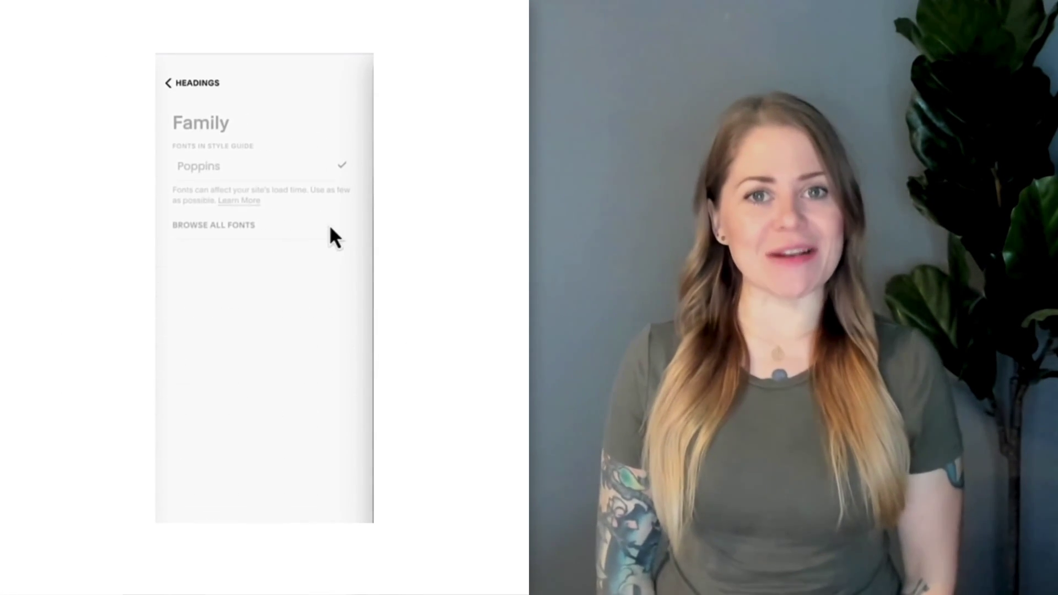
pyautogui.click(241, 226)
pyautogui.scroll(-2, 330, 338)
pyautogui.scroll(-15, 331, 333)
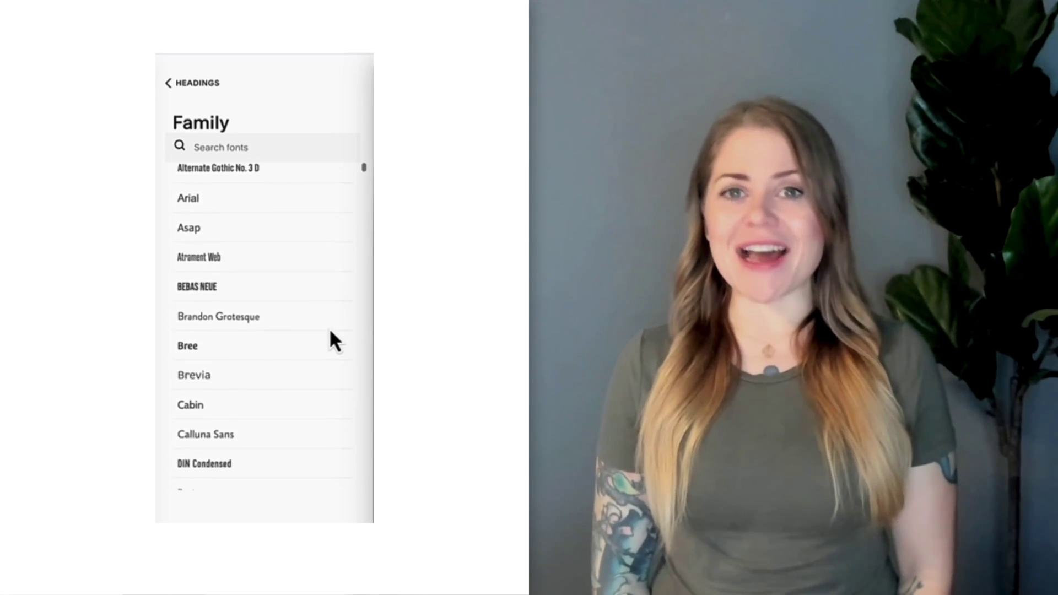
pyautogui.scroll(-4, 329, 327)
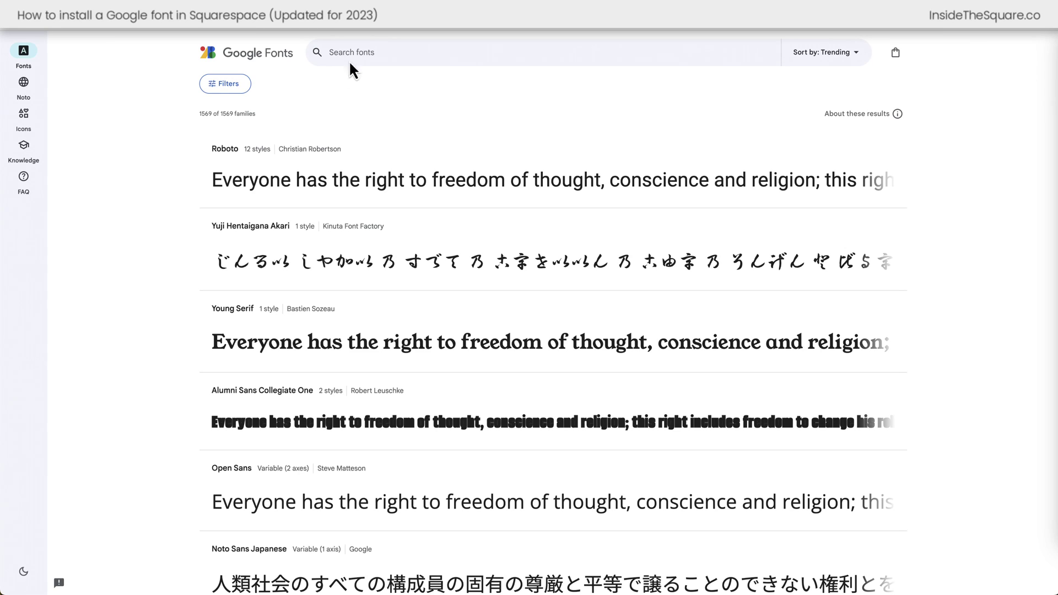
# Step: Set the Google Fonts preview text to 'Custom text' and filter to Handwriting fonts
pyautogui.click(241, 87)
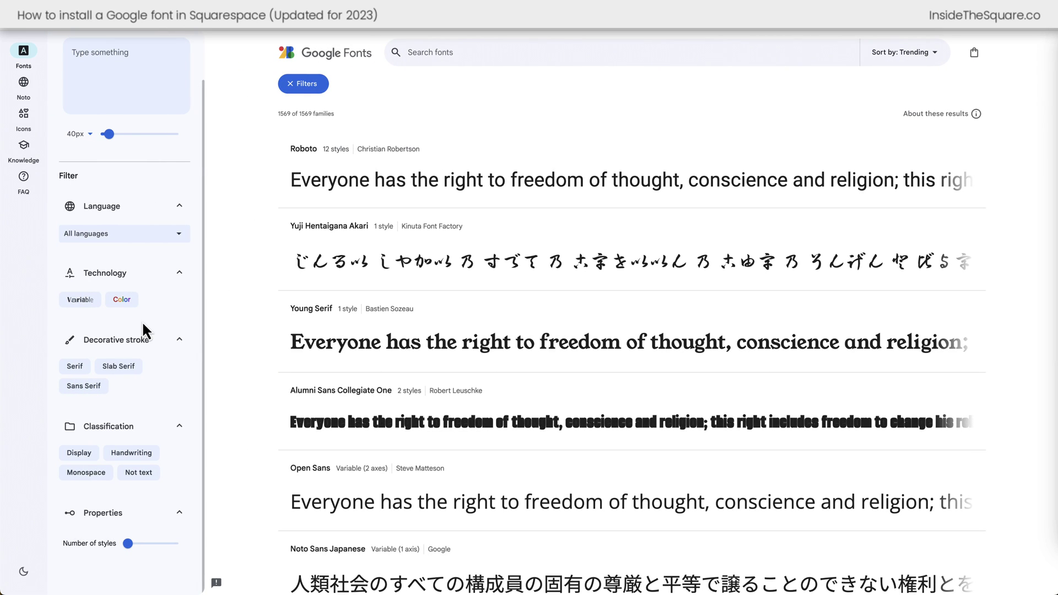
pyautogui.click(118, 49)
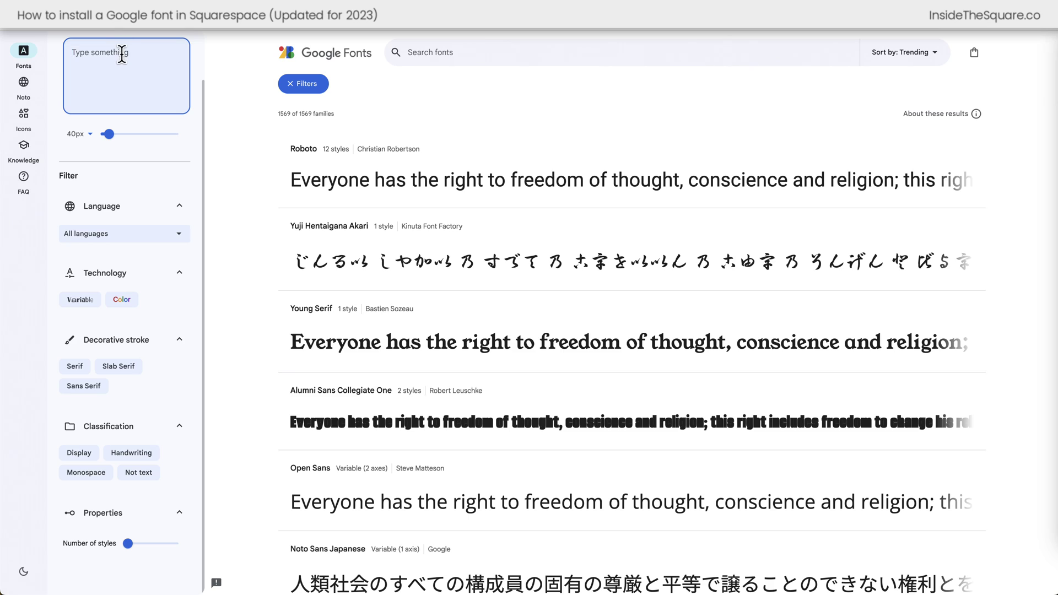
pyautogui.write('Custom text')
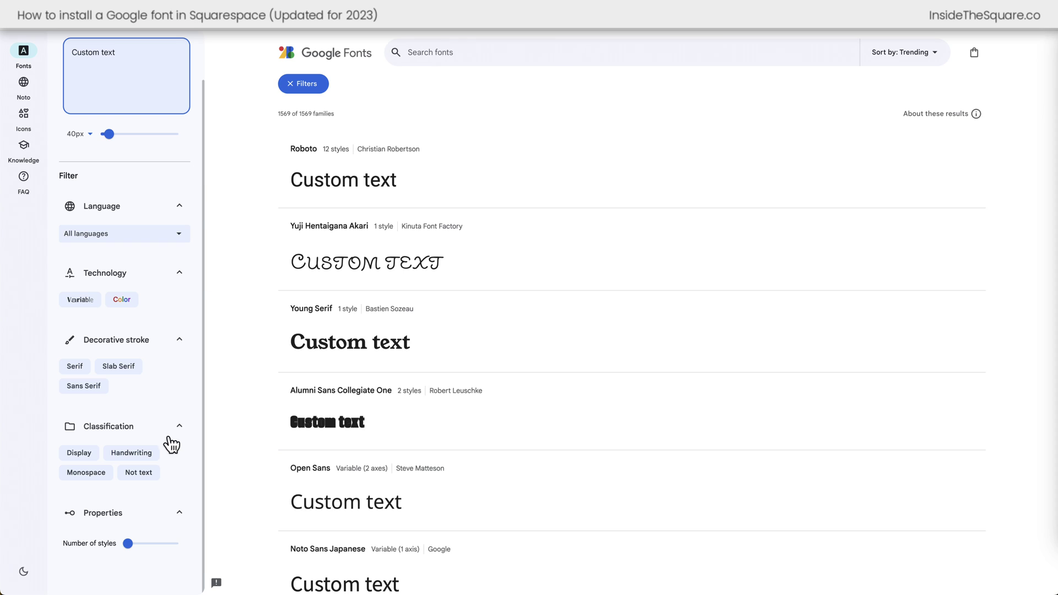
pyautogui.click(148, 452)
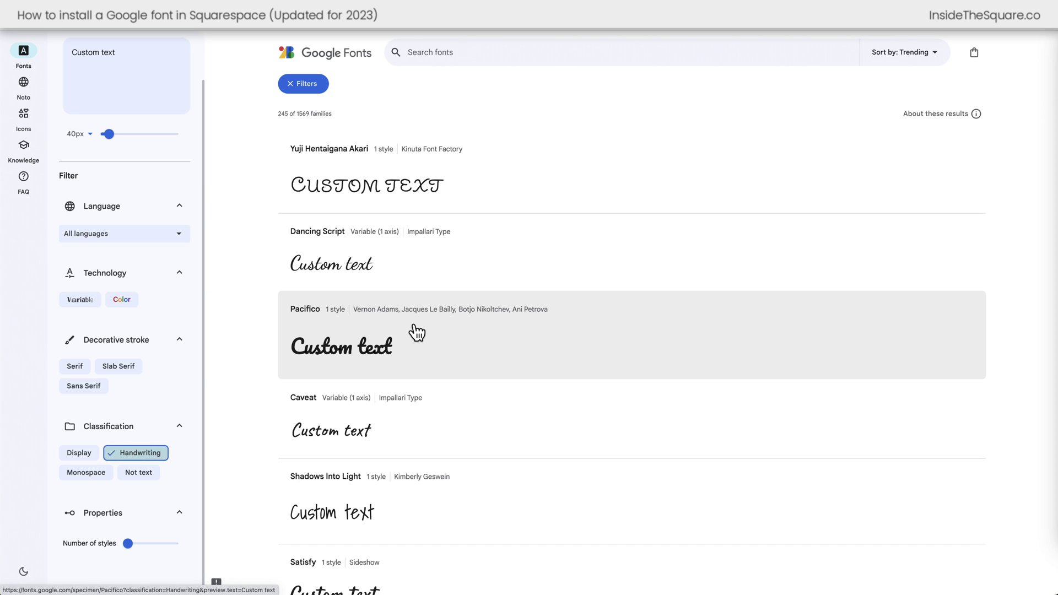
pyautogui.click(414, 325)
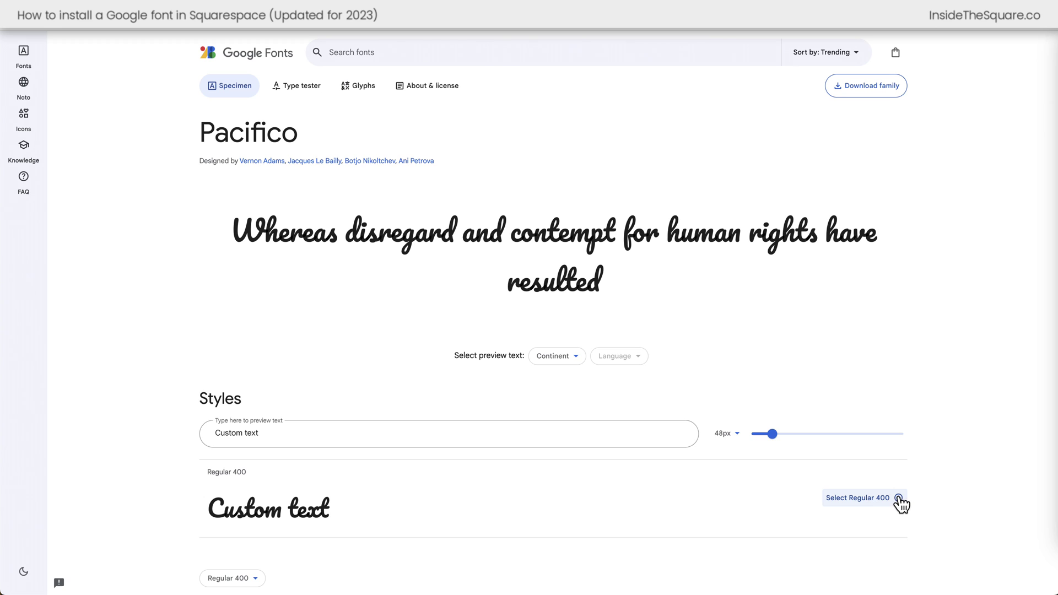
pyautogui.click(901, 500)
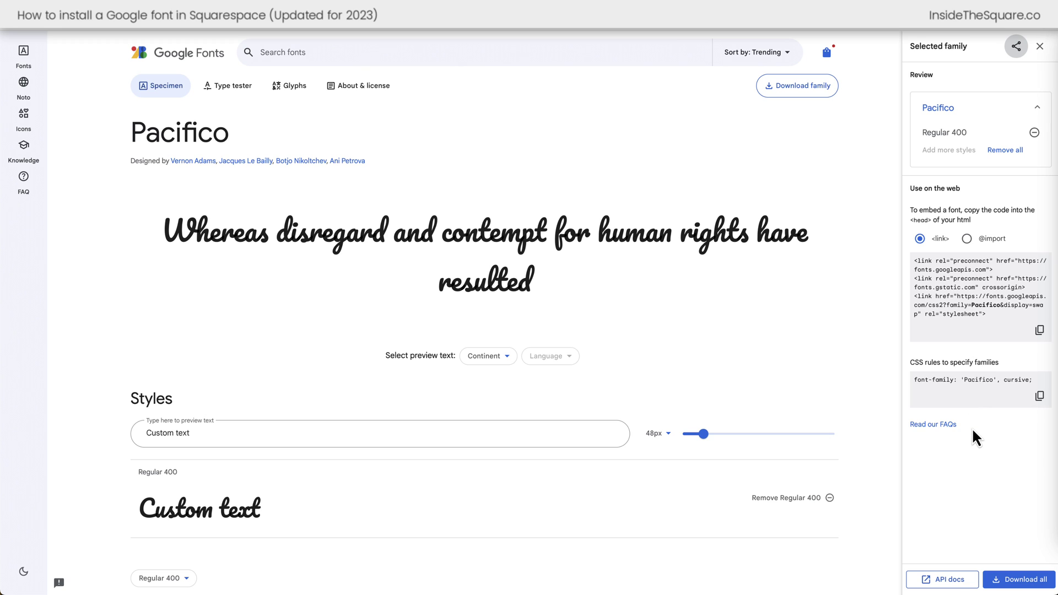
pyautogui.click(1040, 47)
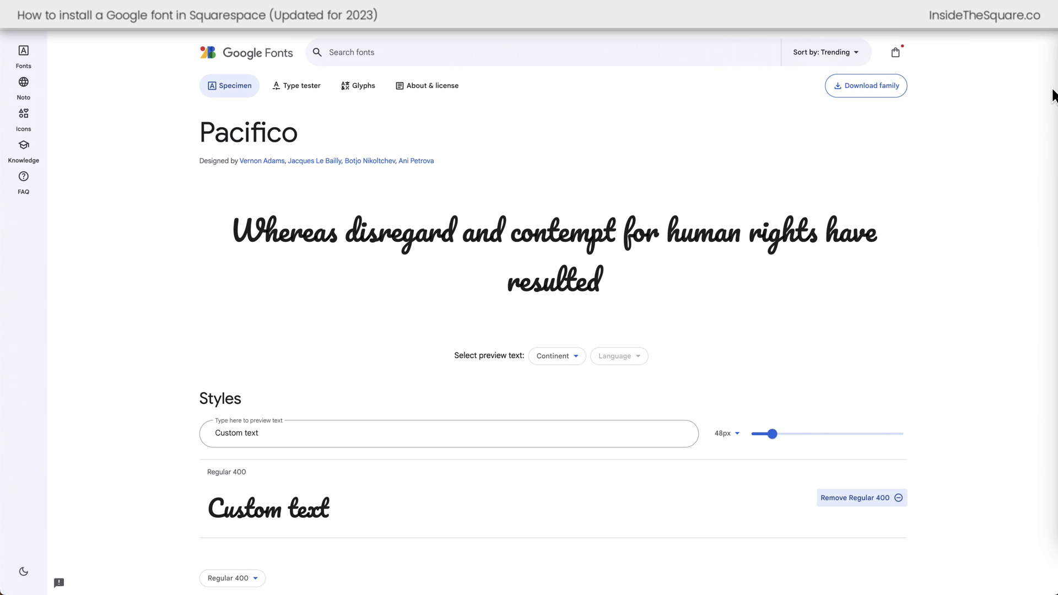
pyautogui.click(895, 52)
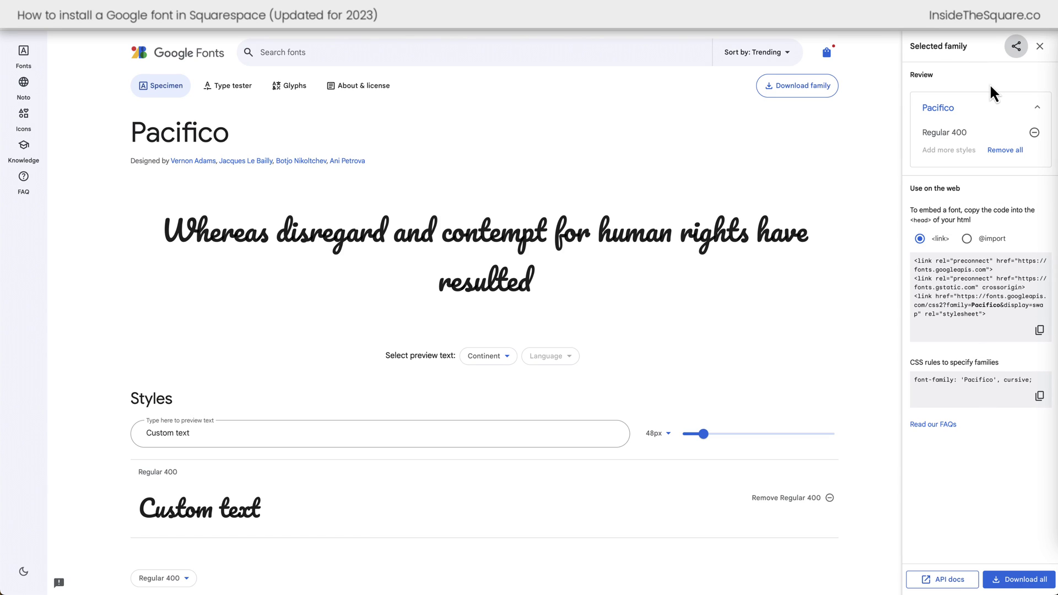
pyautogui.click(967, 239)
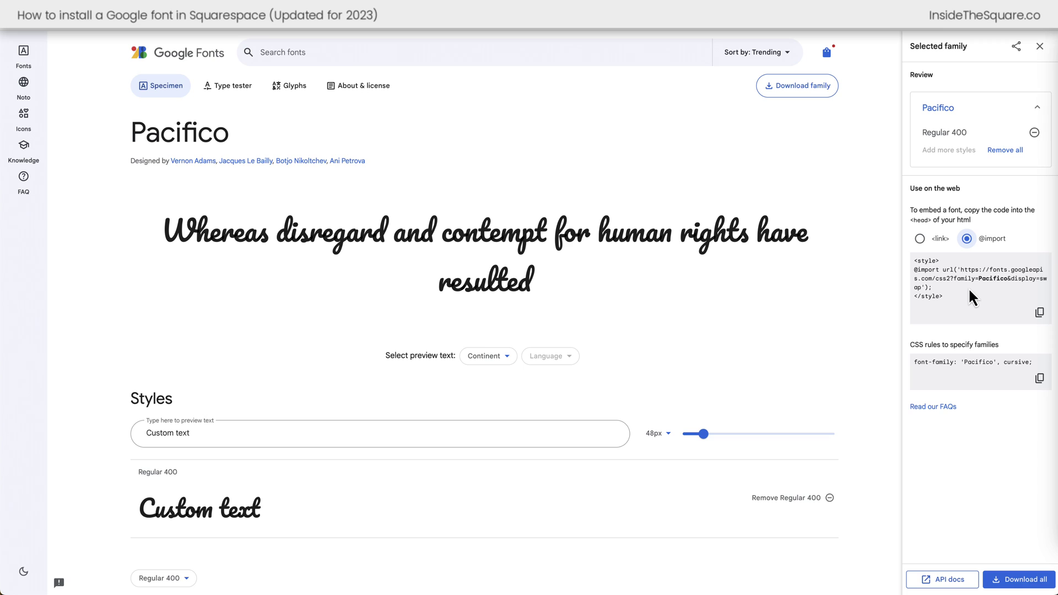
pyautogui.click(1040, 312)
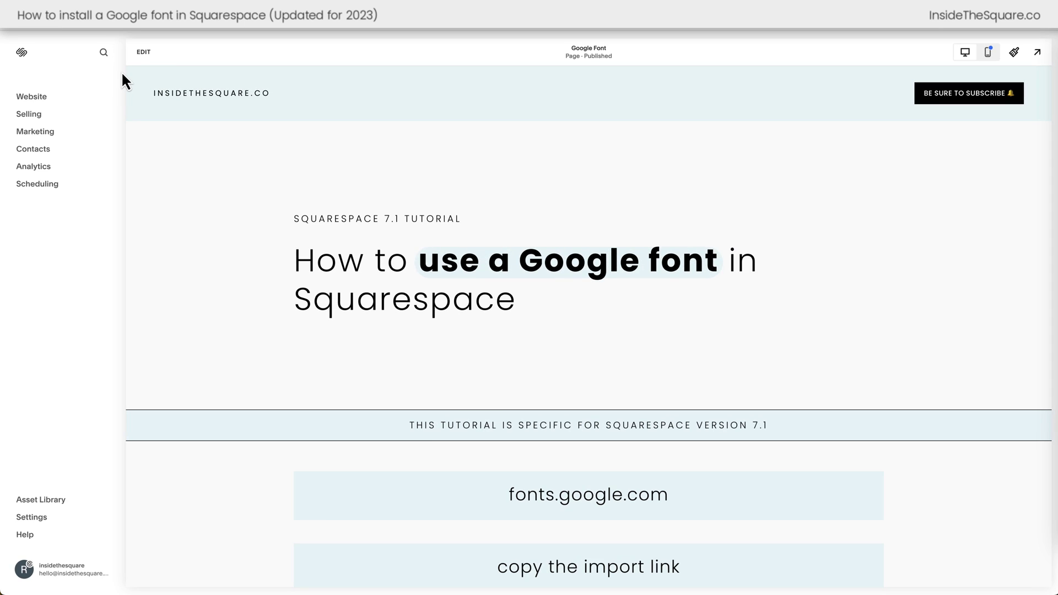
pyautogui.click(55, 99)
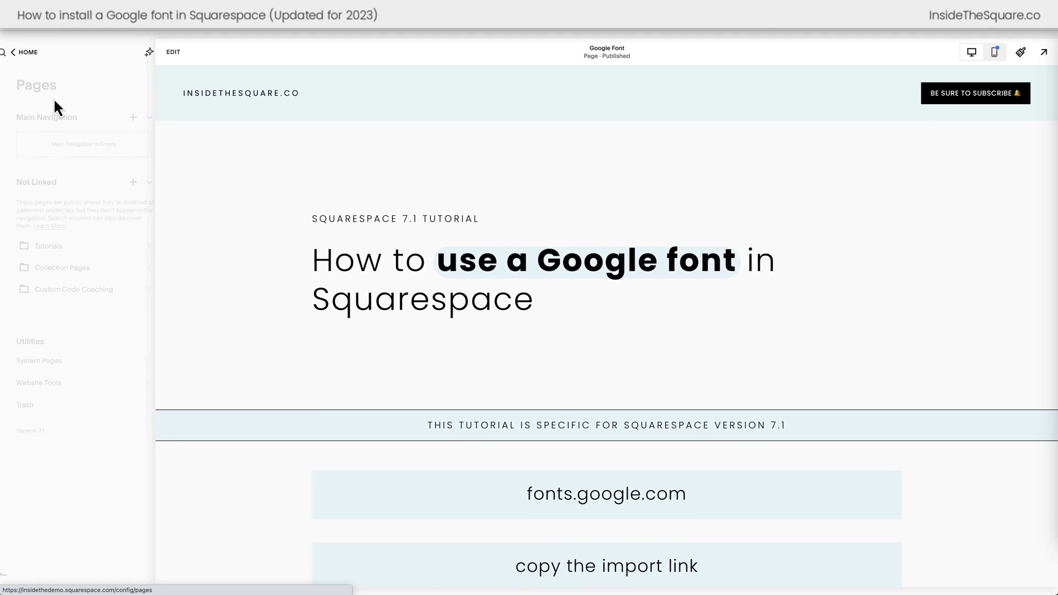
pyautogui.click(48, 386)
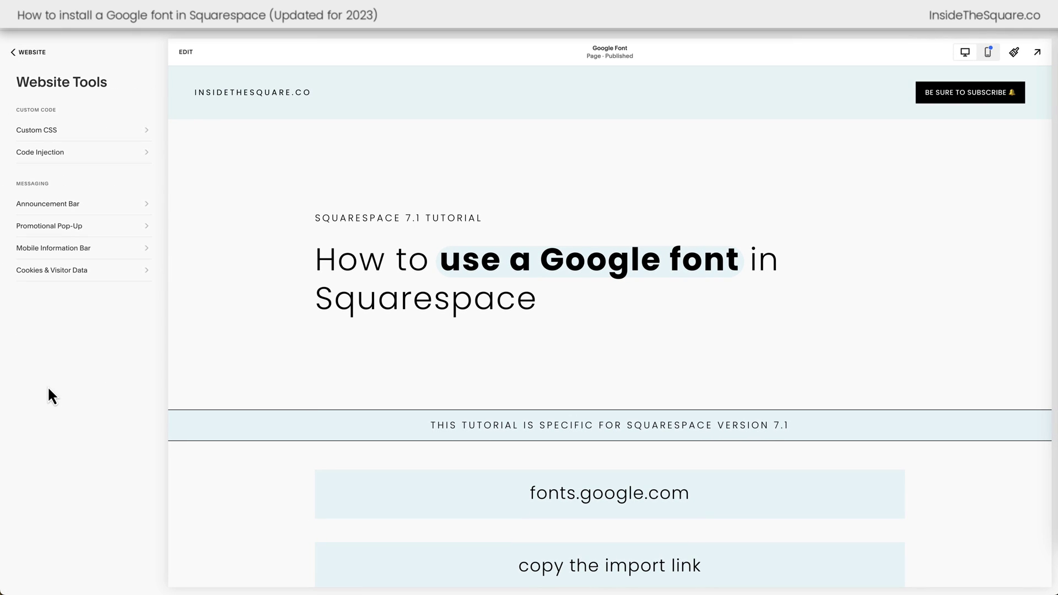
pyautogui.click(64, 131)
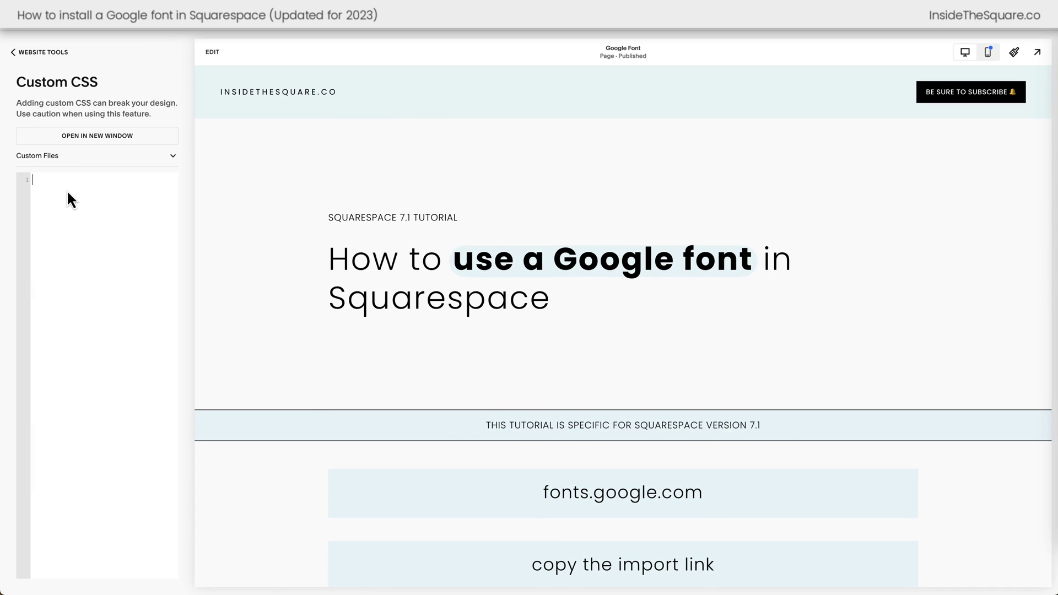
# Step: Paste the Pacifico import code and delete its <style> and </style> lines
pyautogui.hotkey('ctrl', 'v')
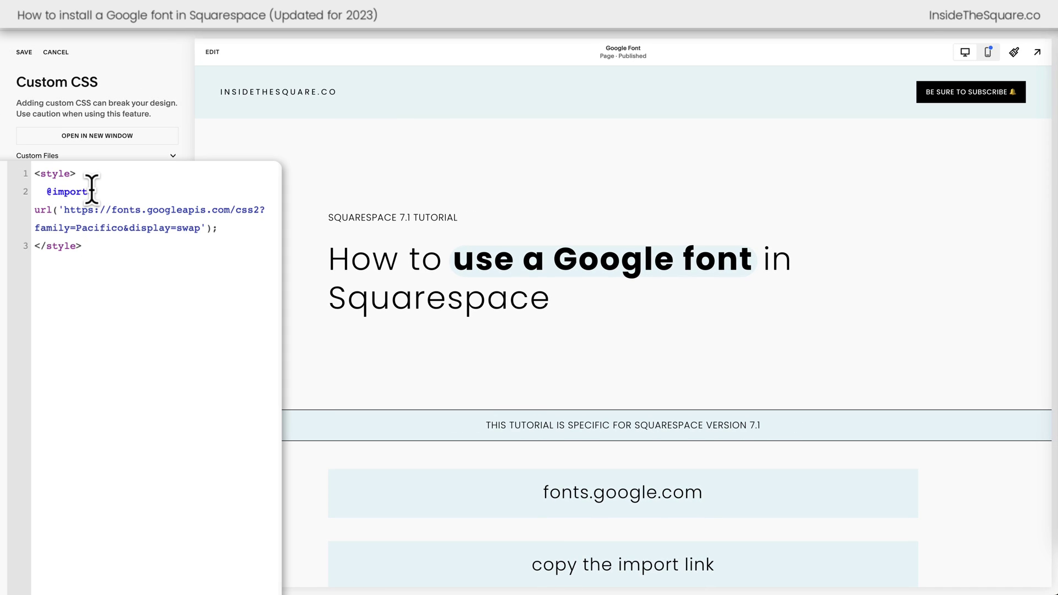
pyautogui.moveTo(47, 193); pyautogui.dragTo(29, 174)
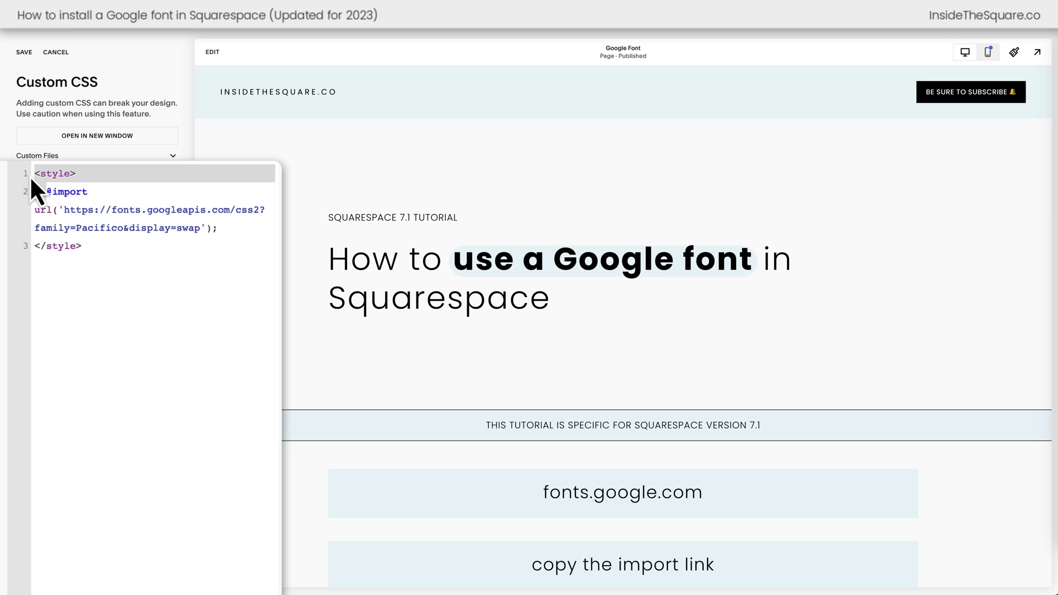
pyautogui.press('BackSpace')
pyautogui.moveTo(88, 232); pyautogui.dragTo(34, 230)
pyautogui.press('BackSpace')
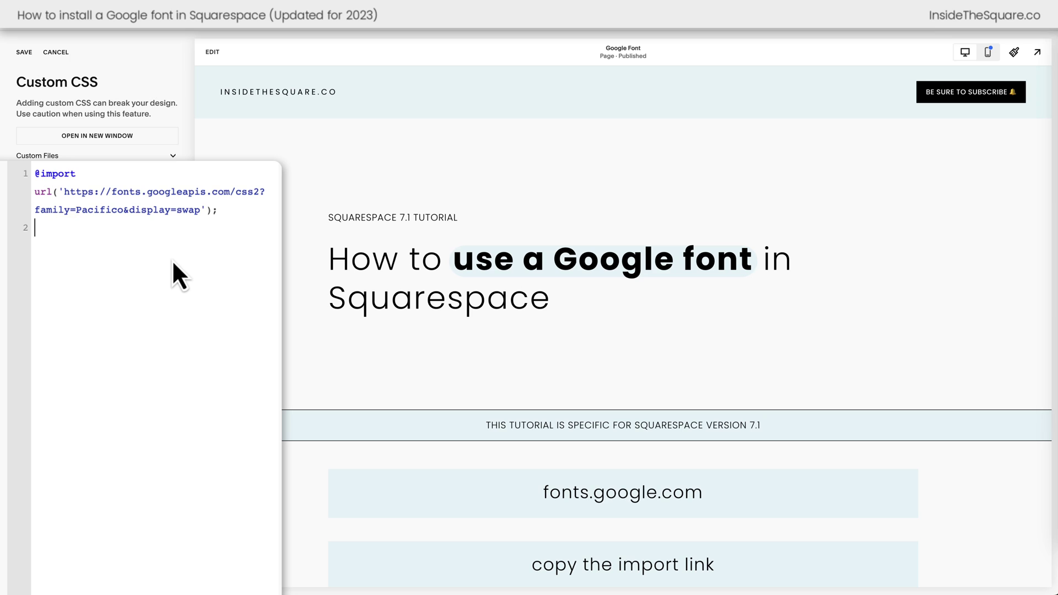
pyautogui.press('BackSpace')
pyautogui.moveTo(83, 173); pyautogui.dragTo(28, 168)
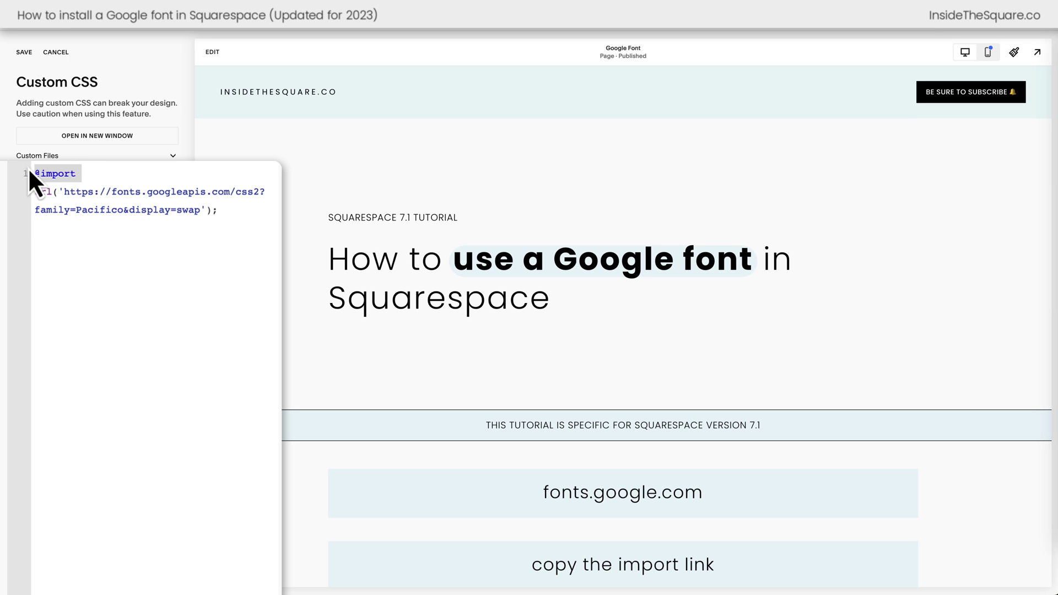
pyautogui.click(219, 210)
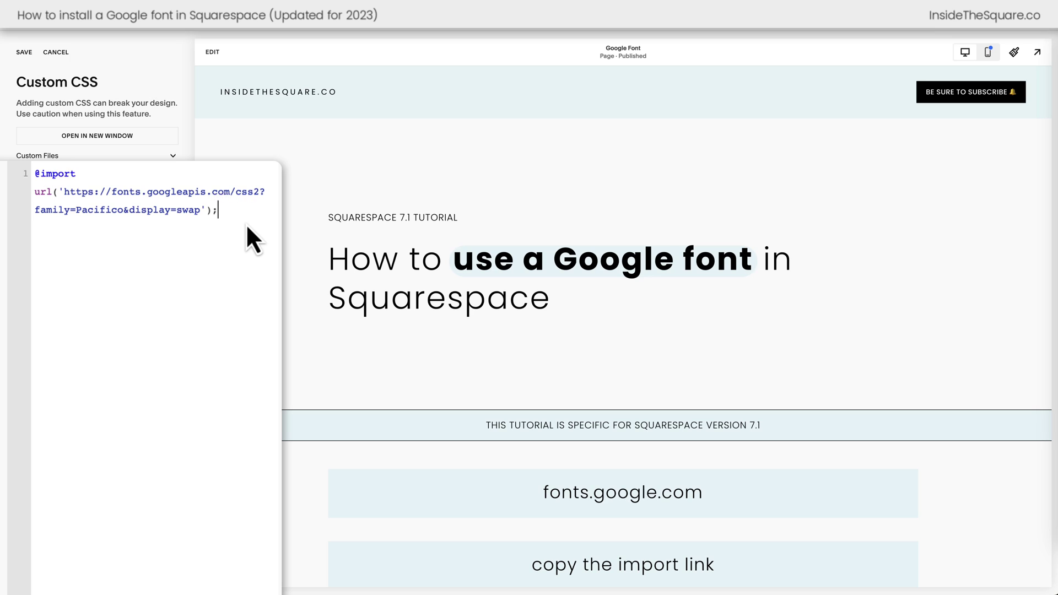
pyautogui.click(257, 194)
pyautogui.press('BackSpace')
pyautogui.scroll(-3, 302, 231)
pyautogui.scroll(-2, 643, 328)
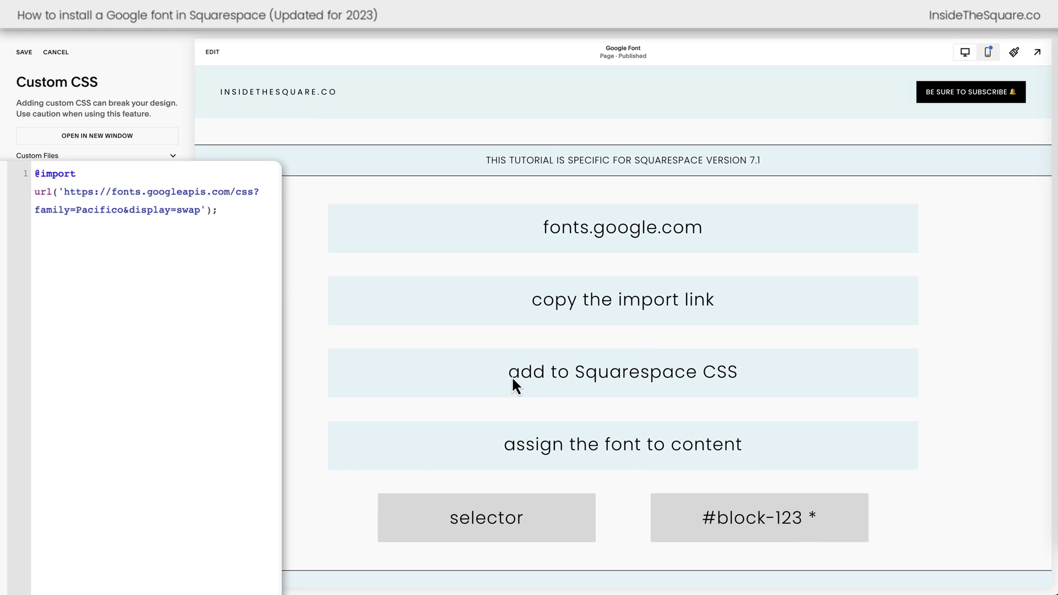
pyautogui.scroll(-1, 648, 371)
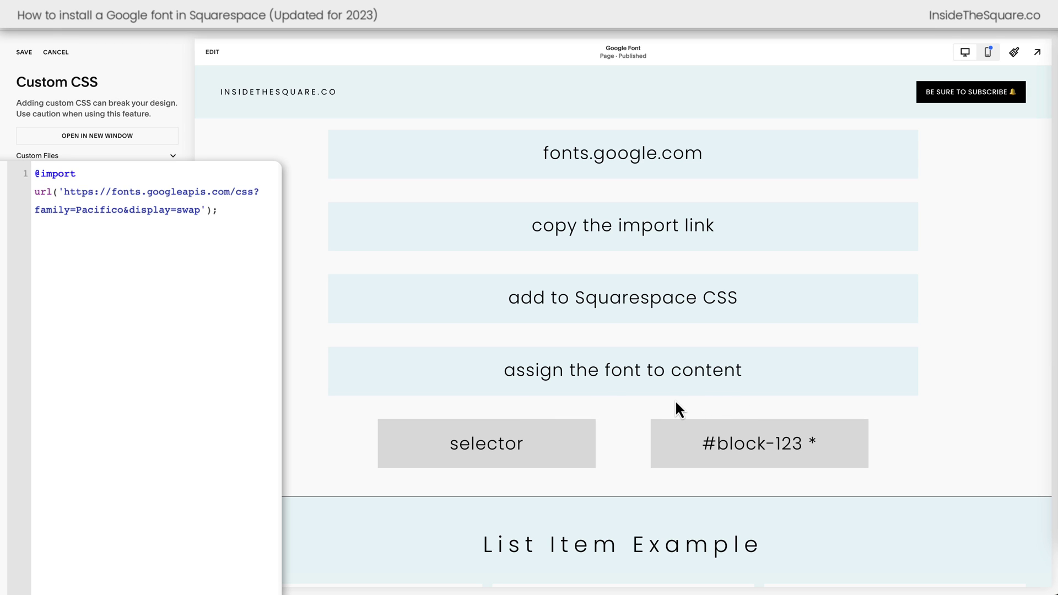
pyautogui.scroll(-1, 676, 403)
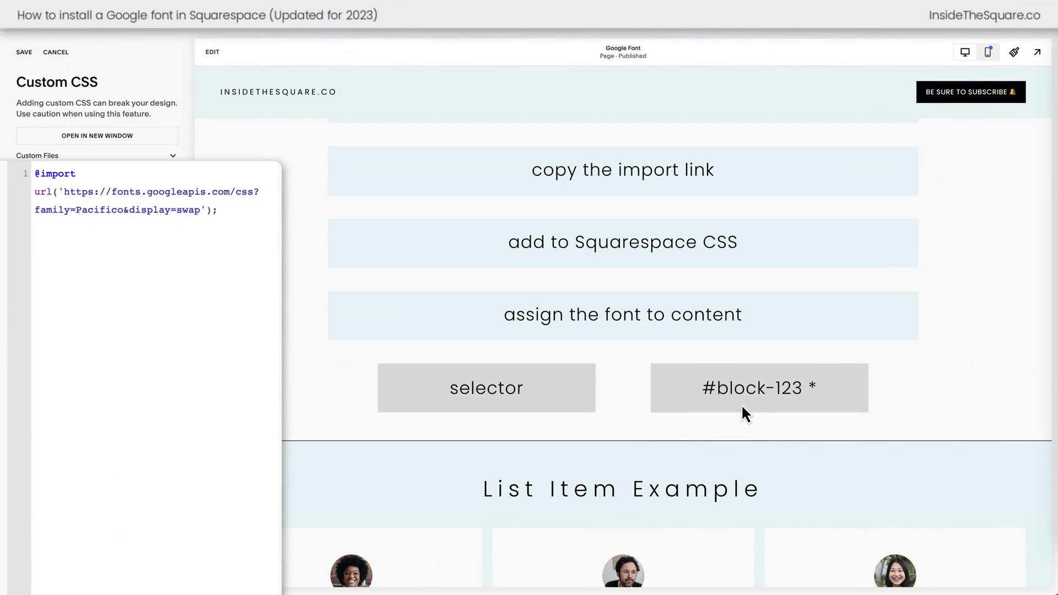
pyautogui.scroll(-5, 742, 404)
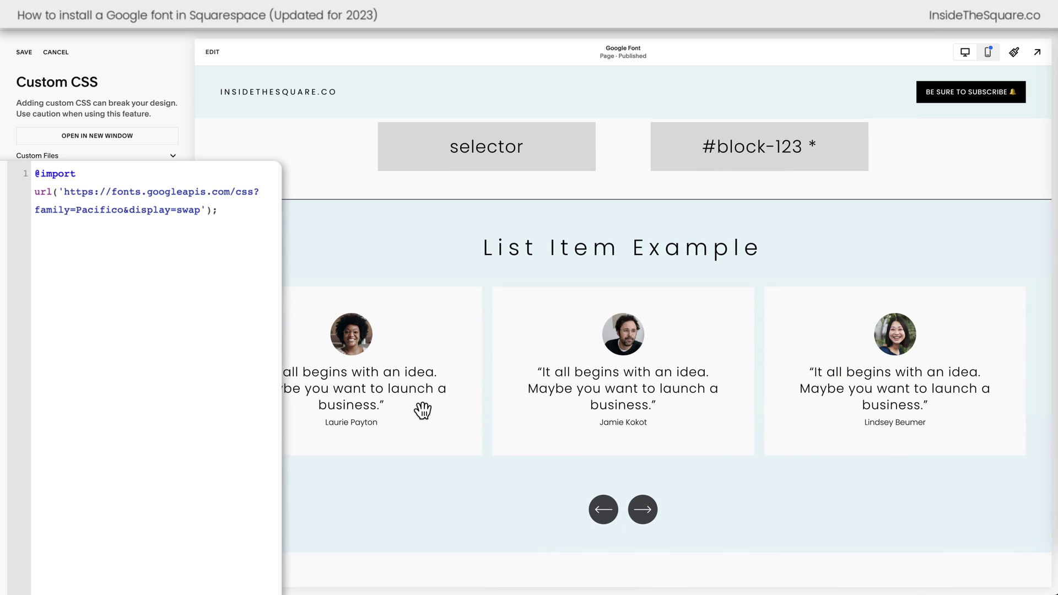
# Step: Add a .list-item-content__title selector on line 2 and copy Pacifico's font-family CSS rule
pyautogui.click(258, 245)
pyautogui.press('Return')
pyautogui.hotkey('ctrl', 'v')
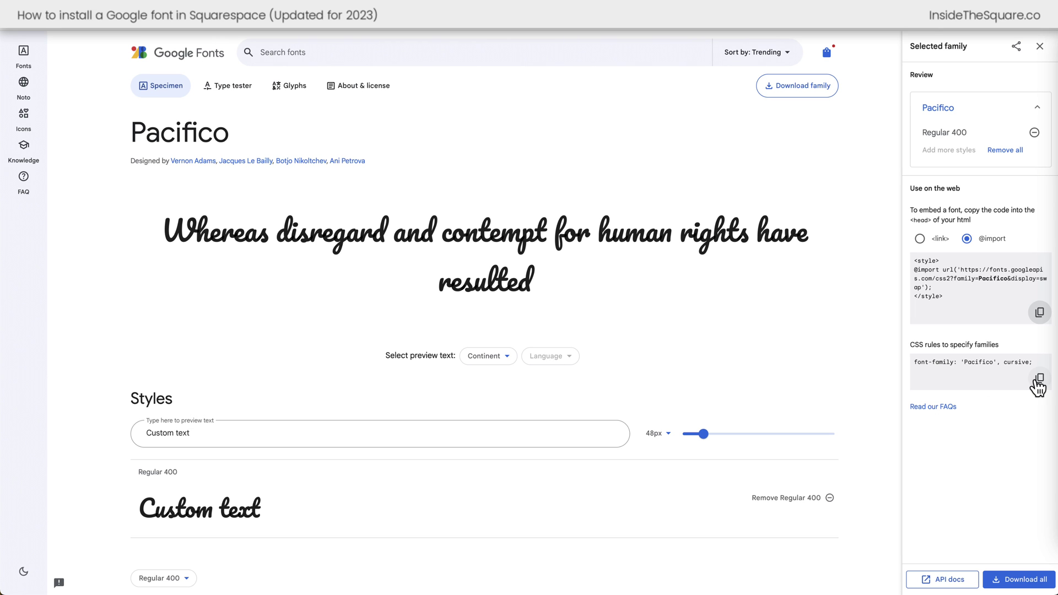
pyautogui.click(1039, 385)
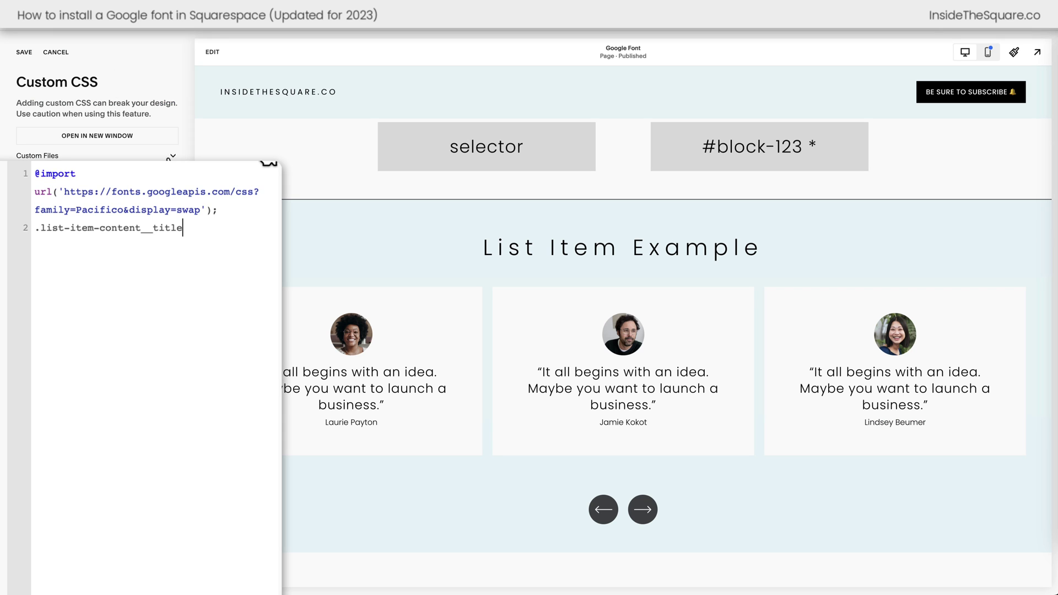
# Step: Add a { brace after the selector and paste font-family: 'Pacifico', cursive; into it
pyautogui.write('{')
pyautogui.hotkey('ctrl', 'v')
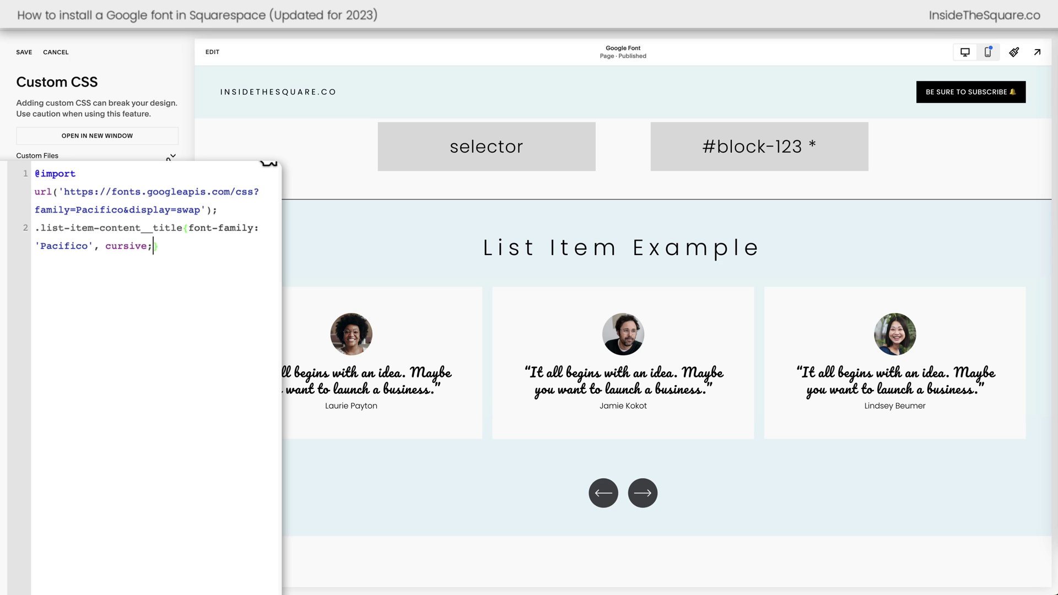
pyautogui.scroll(2, 645, 209)
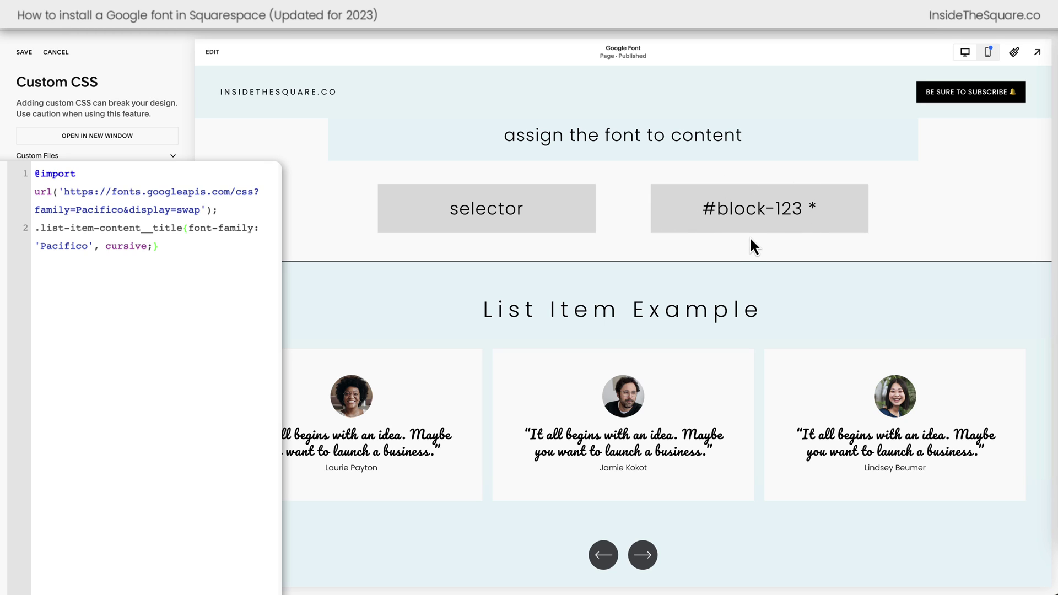
pyautogui.scroll(-7, 751, 239)
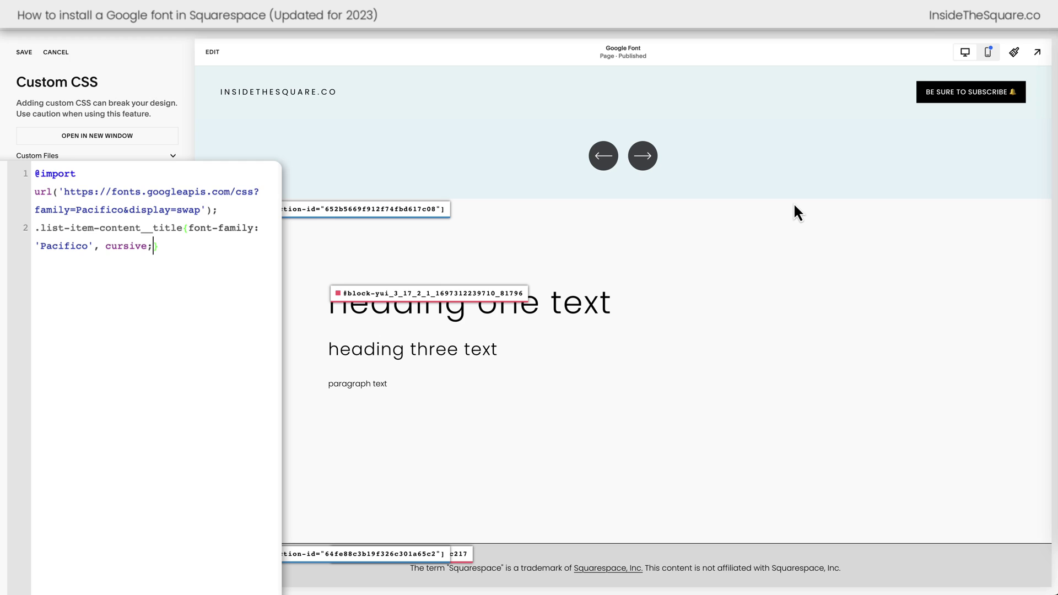
pyautogui.click(488, 306)
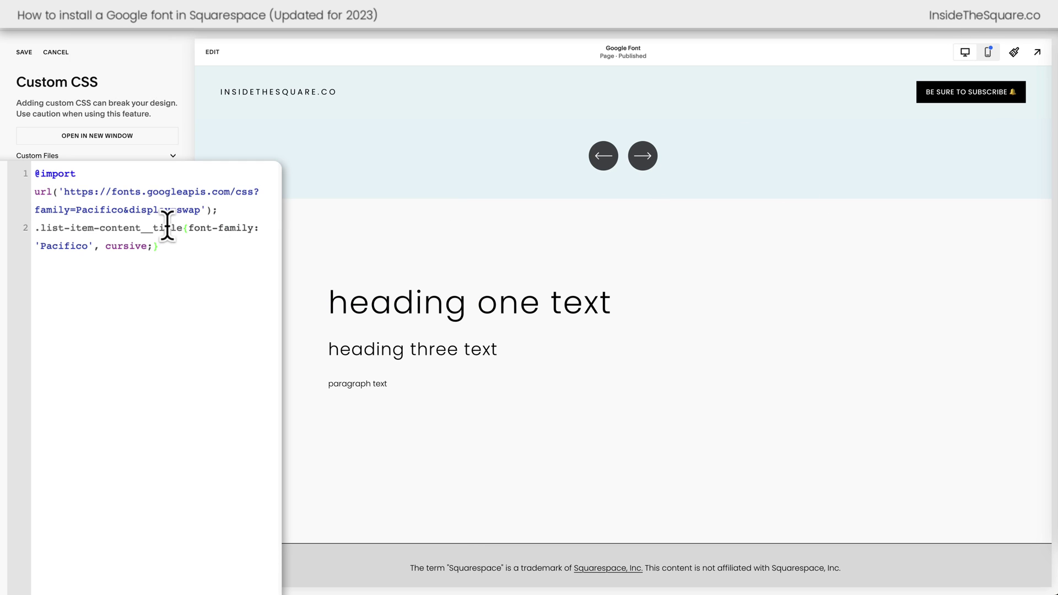
pyautogui.moveTo(182, 228); pyautogui.dragTo(18, 237)
pyautogui.hotkey('ctrl', 'v')
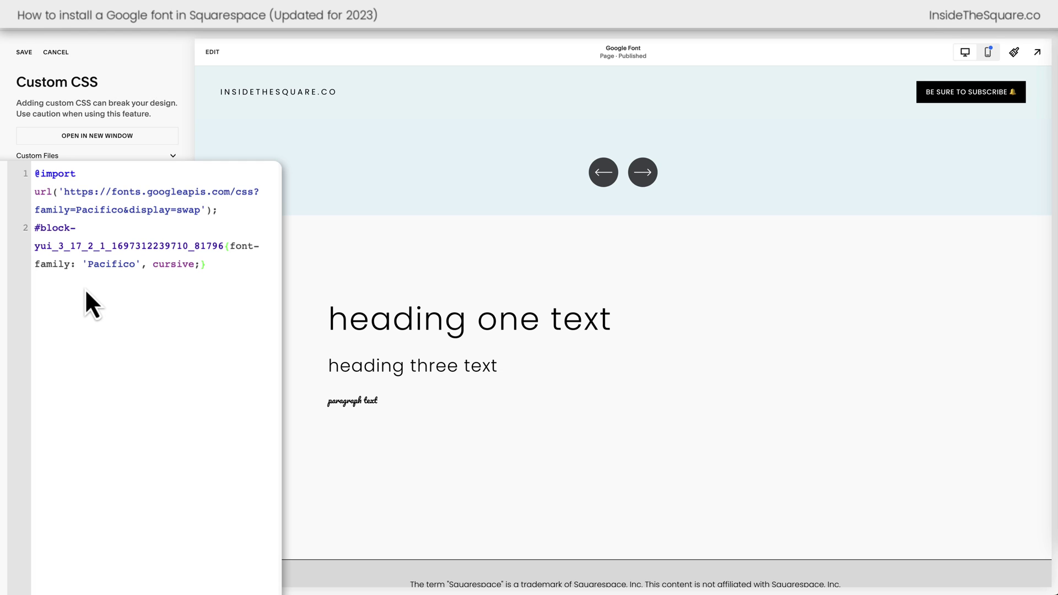
# Step: Try h1 and h3 after the block ID, then settle on * to style all its text
pyautogui.write('*')
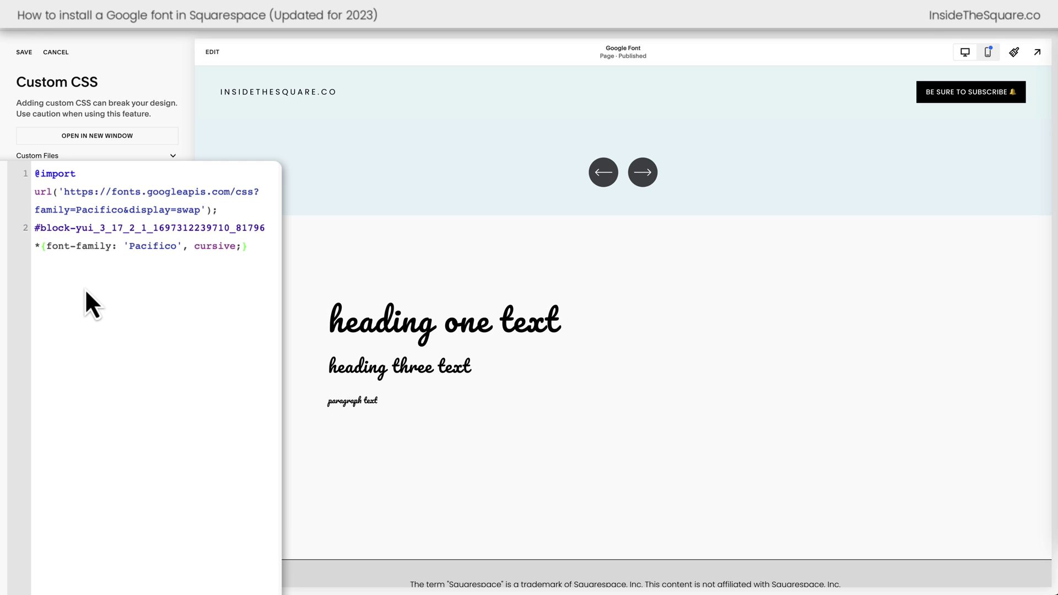
pyautogui.press('BackSpace')
pyautogui.write('h1')
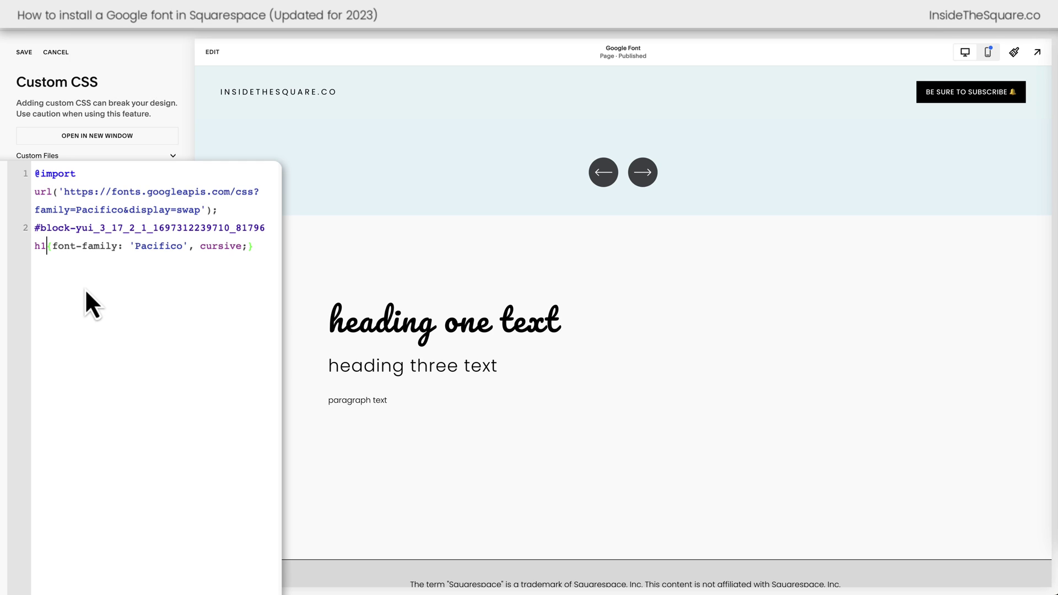
pyautogui.press('BackSpace')
pyautogui.write('3')
pyautogui.hotkey('shift', 'Left')
pyautogui.hotkey('shift', 'Left')
pyautogui.write('*')
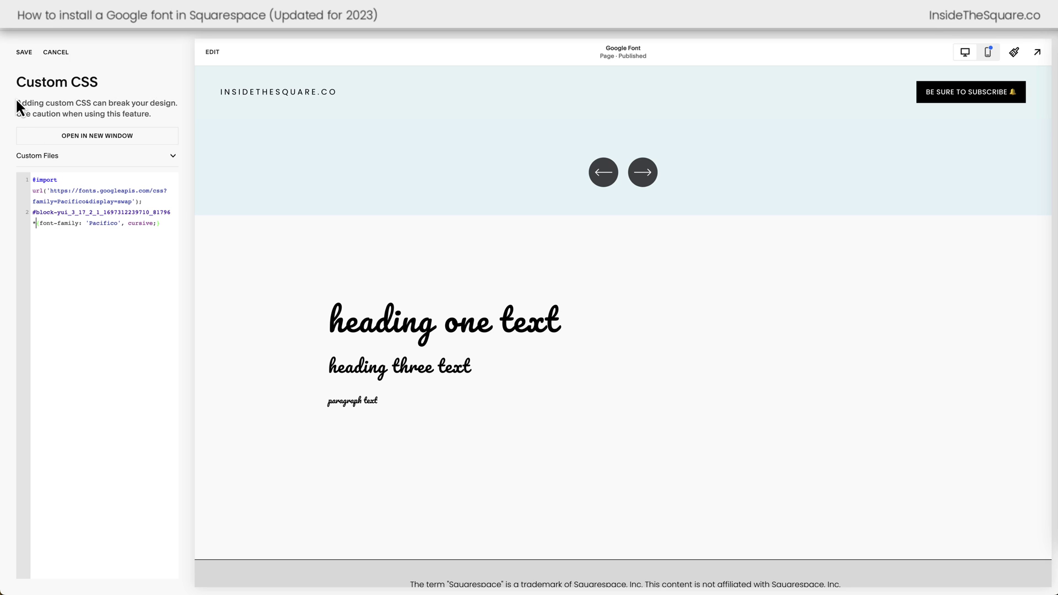
# Step: Save the Custom CSS containing the Pacifico import and block rule
pyautogui.click(24, 53)
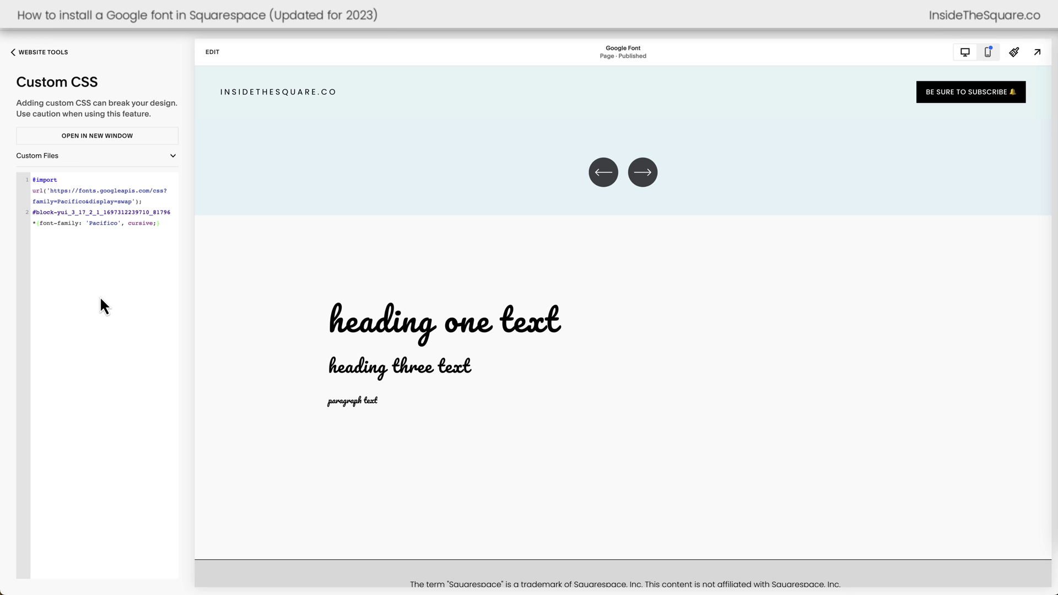